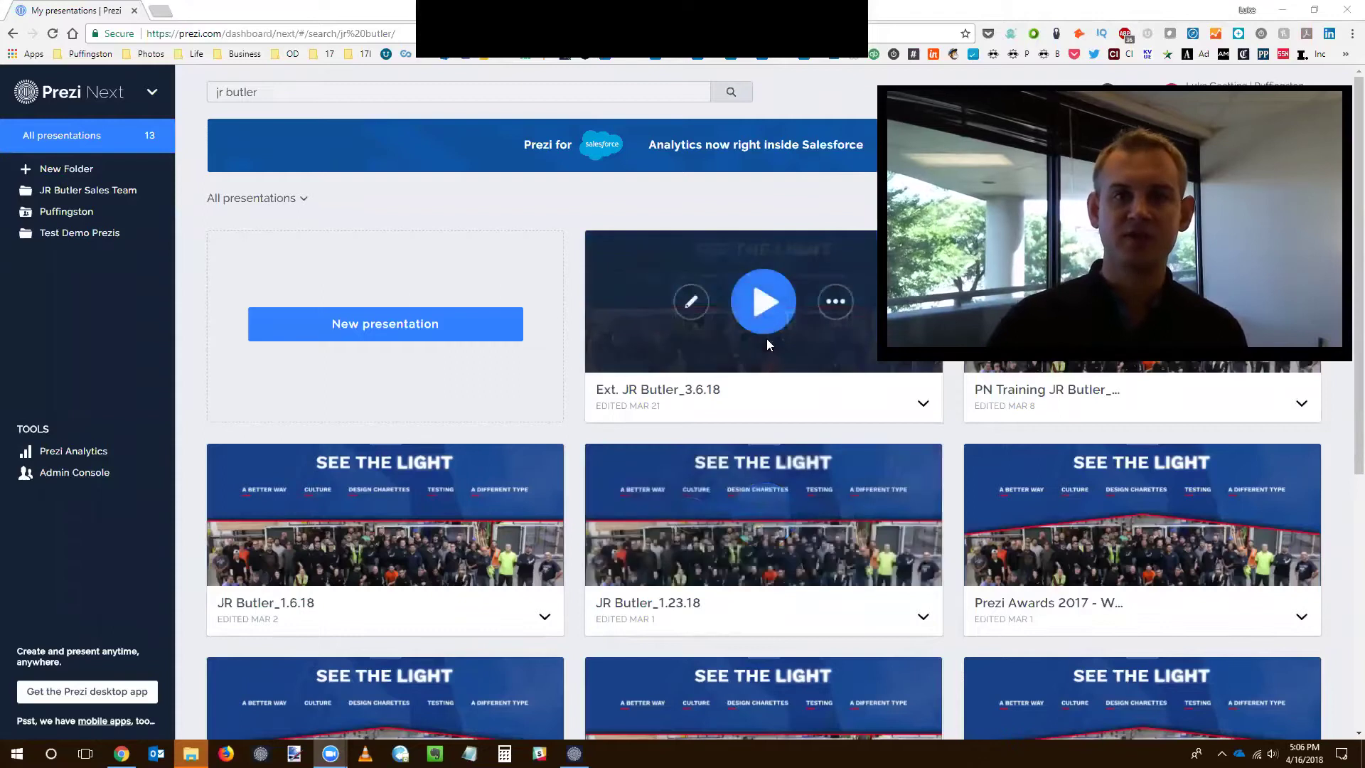
- Open the Why JR Butler? presentation's details page and start a new share link
{"action": "mouse_move", "coordinate": [1099, 481]}
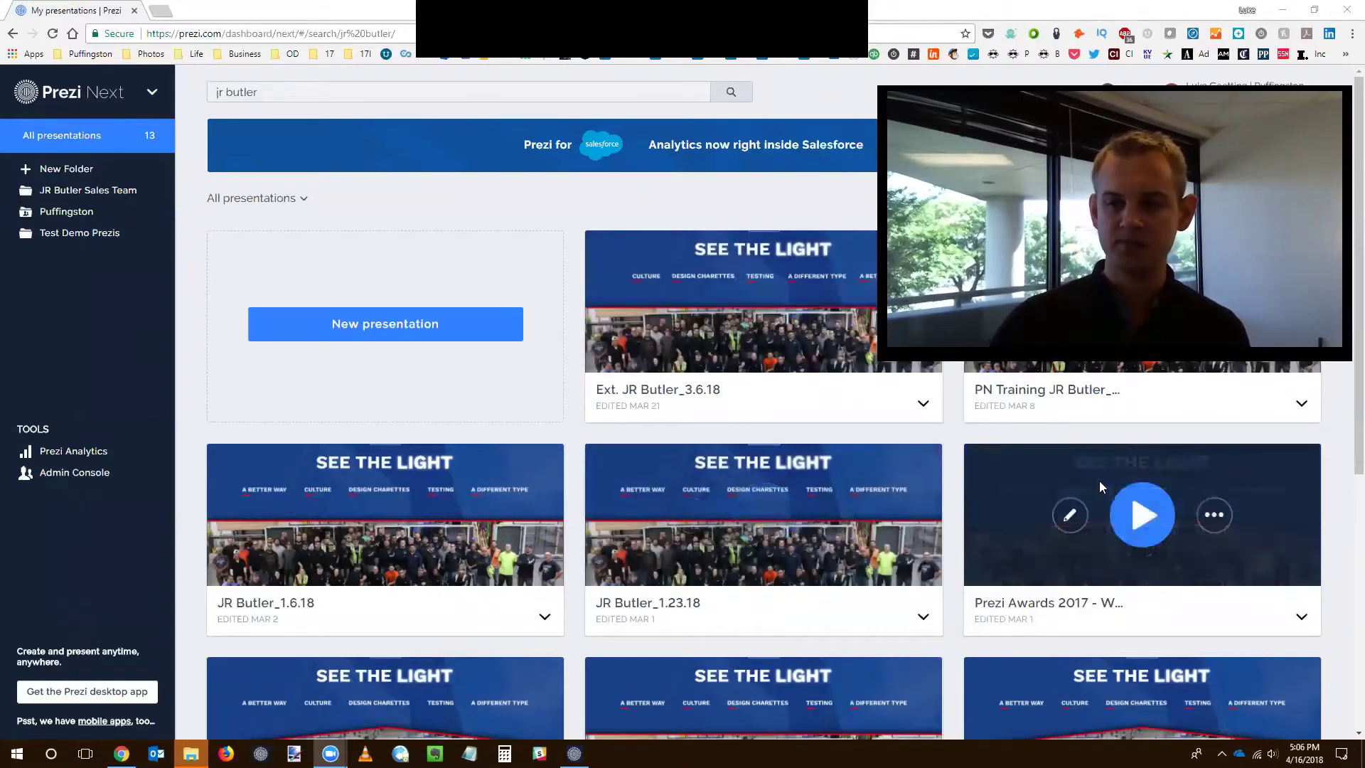
{"action": "left_click", "coordinate": [1213, 519]}
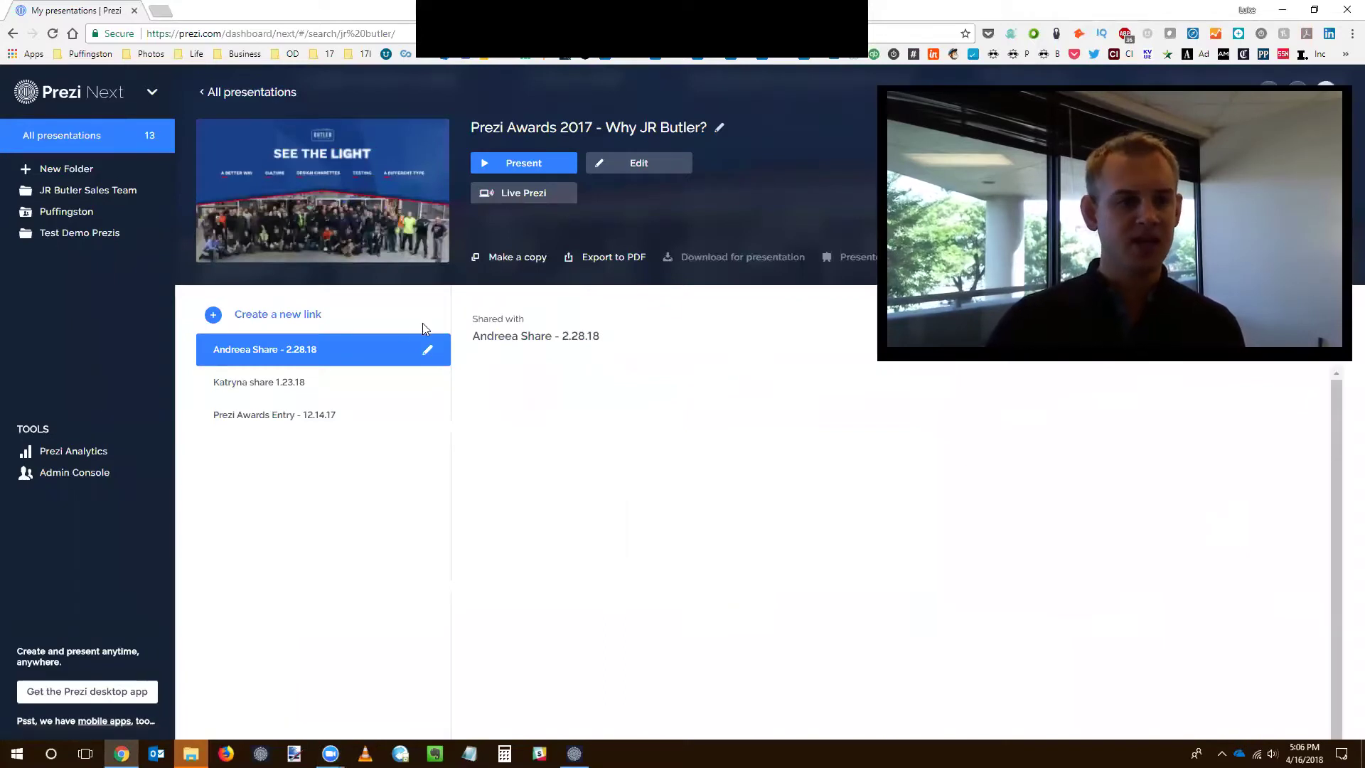
{"action": "left_click", "coordinate": [308, 317]}
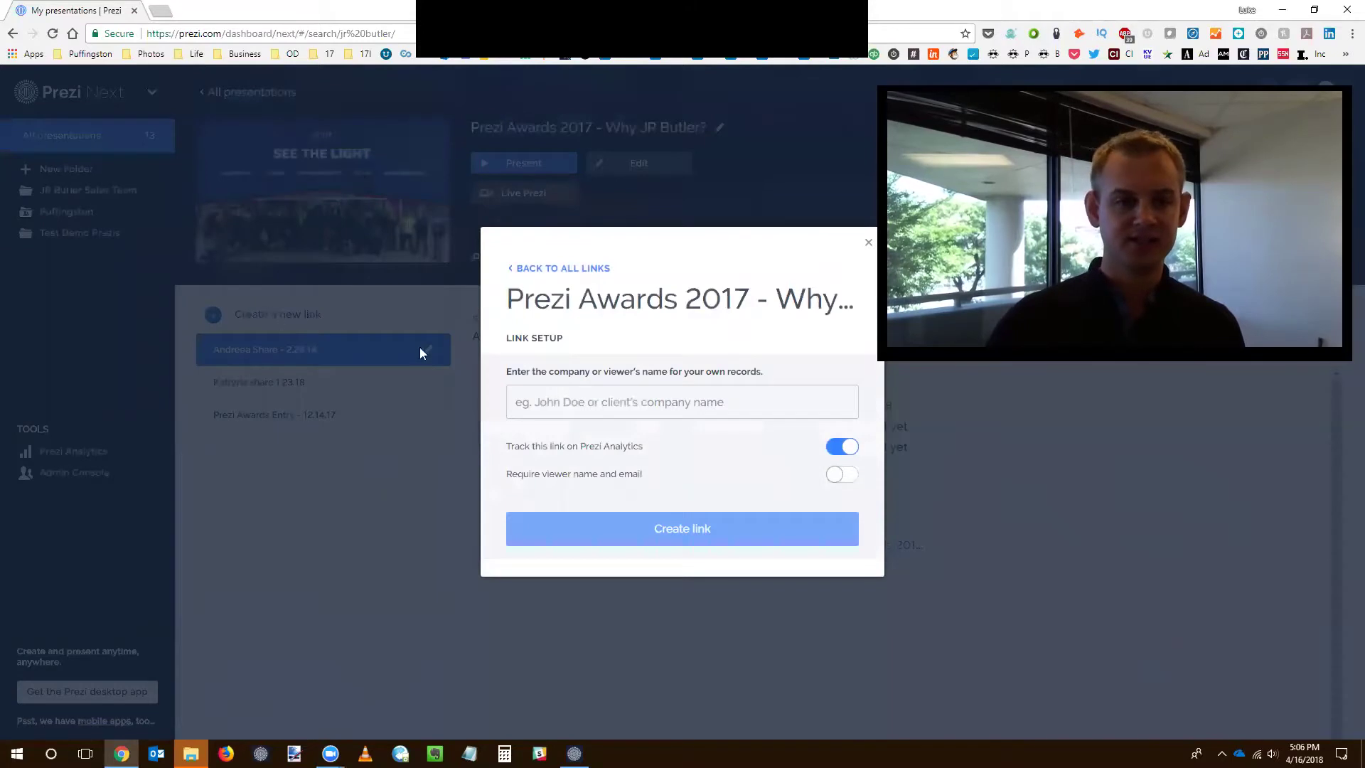
- Name the link 'My awesome LinkedIn viewers!', create it with tracking on, and copy its URL
{"action": "left_click", "coordinate": [628, 415]}
{"action": "type", "text": "My awesome LinkedIn viewers!"}
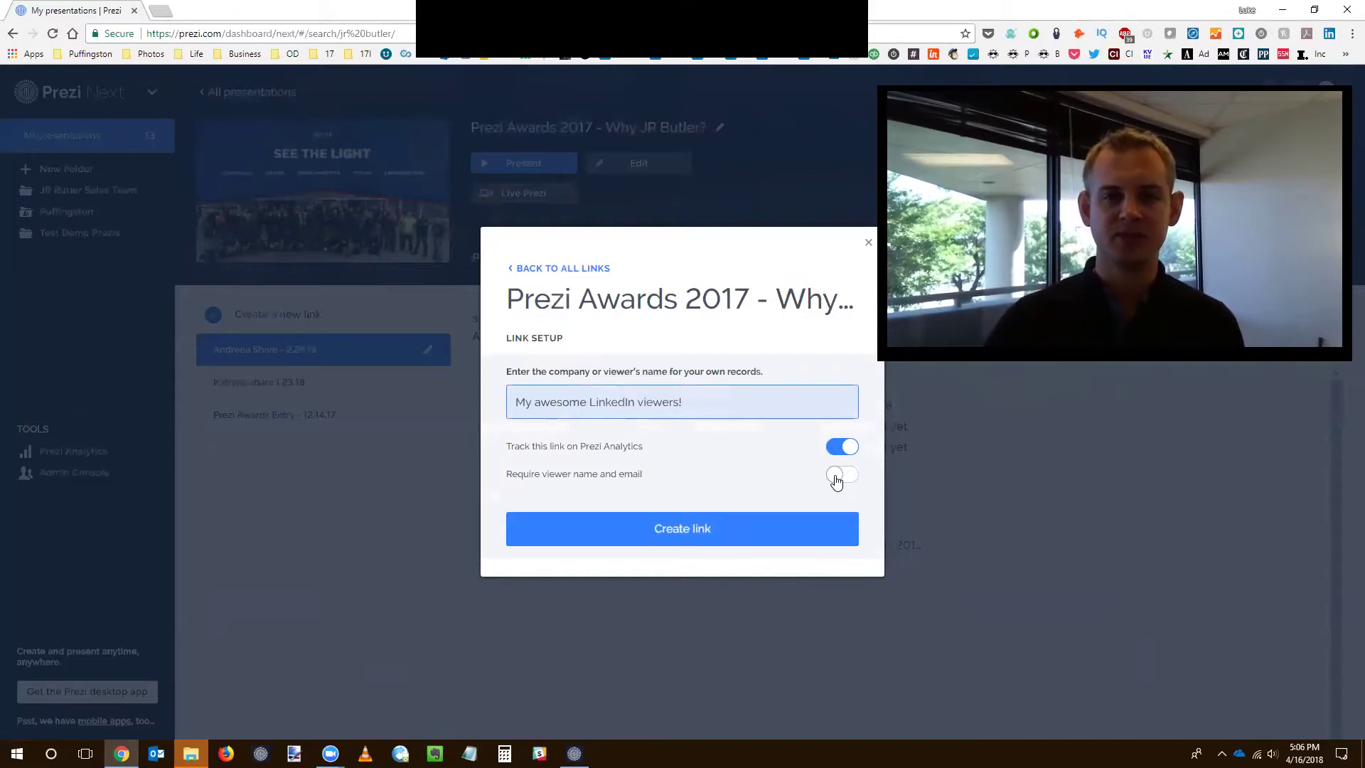
{"action": "left_click", "coordinate": [765, 533]}
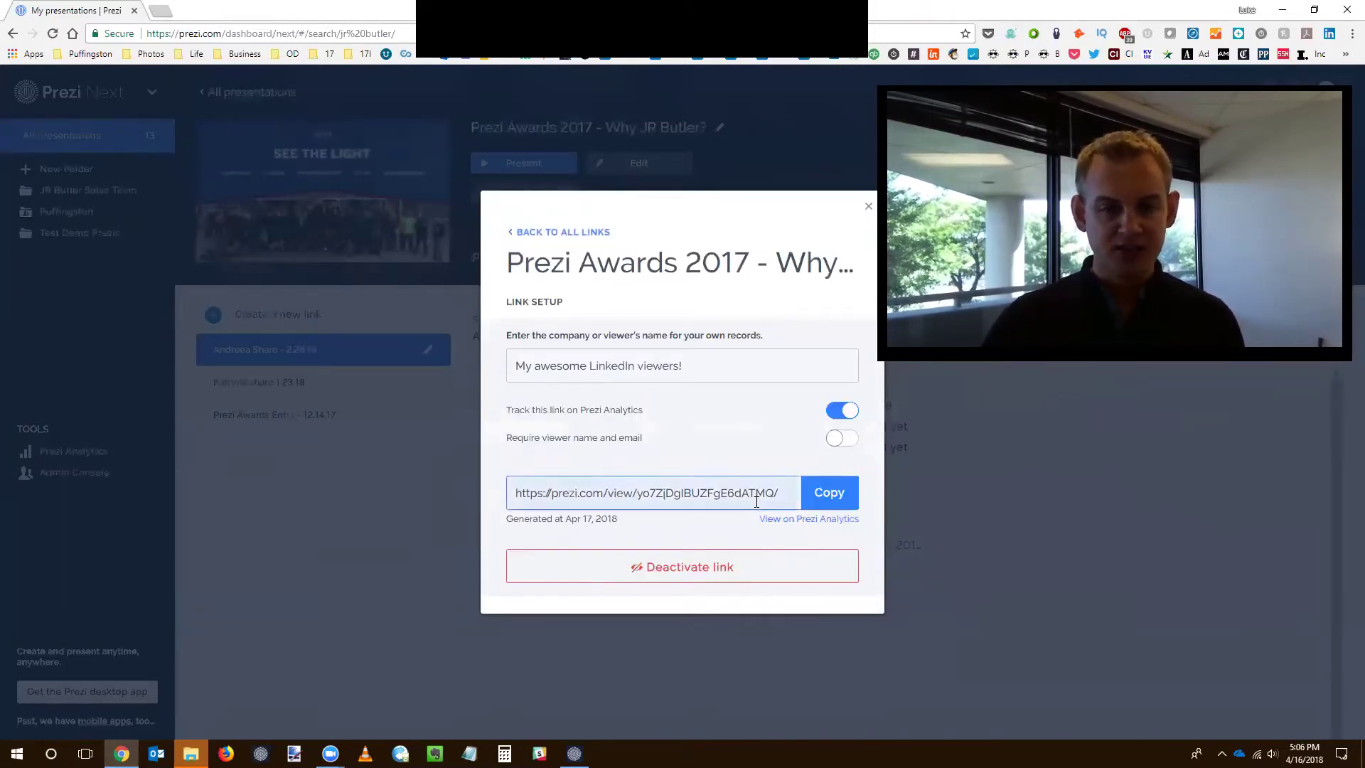
{"action": "left_click", "coordinate": [844, 488]}
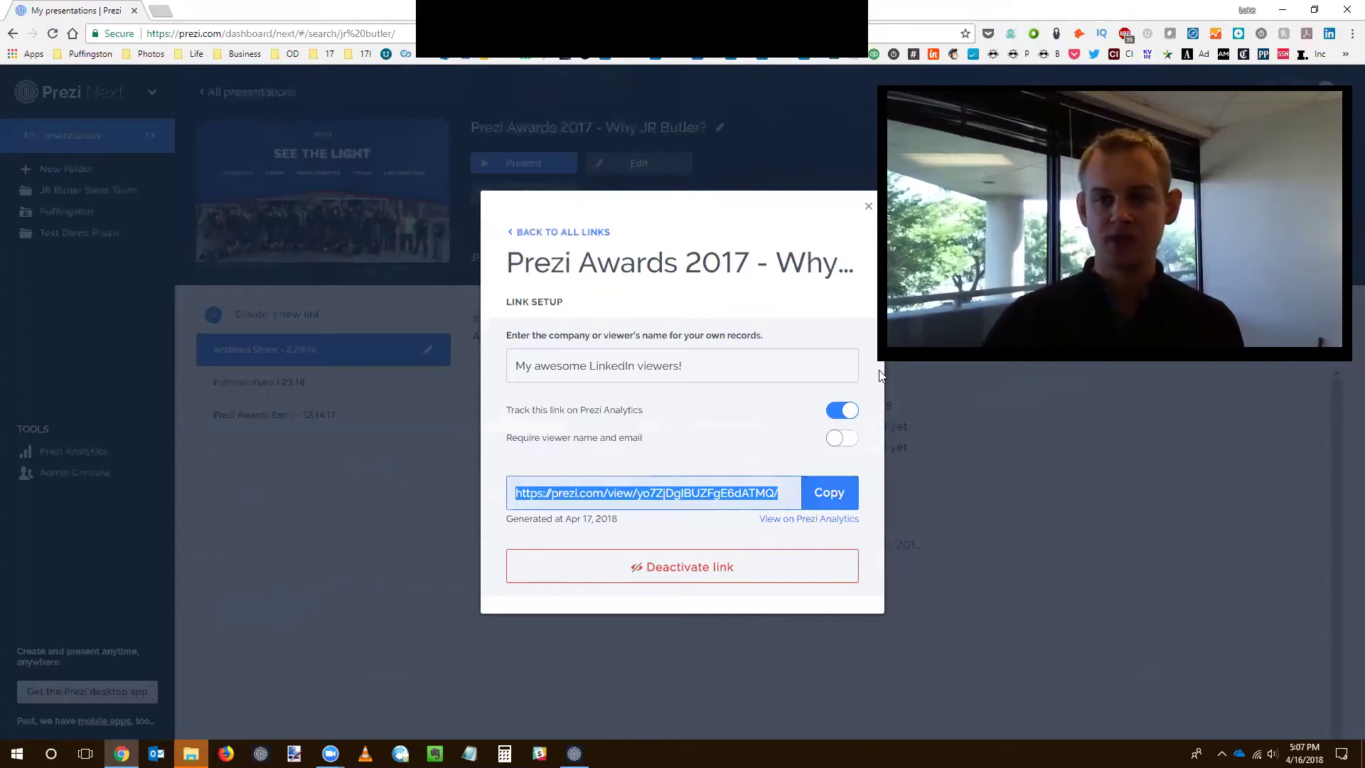
- Open a smaller incognito Chrome window and load the copied share link in it
{"action": "left_click", "coordinate": [1351, 35]}
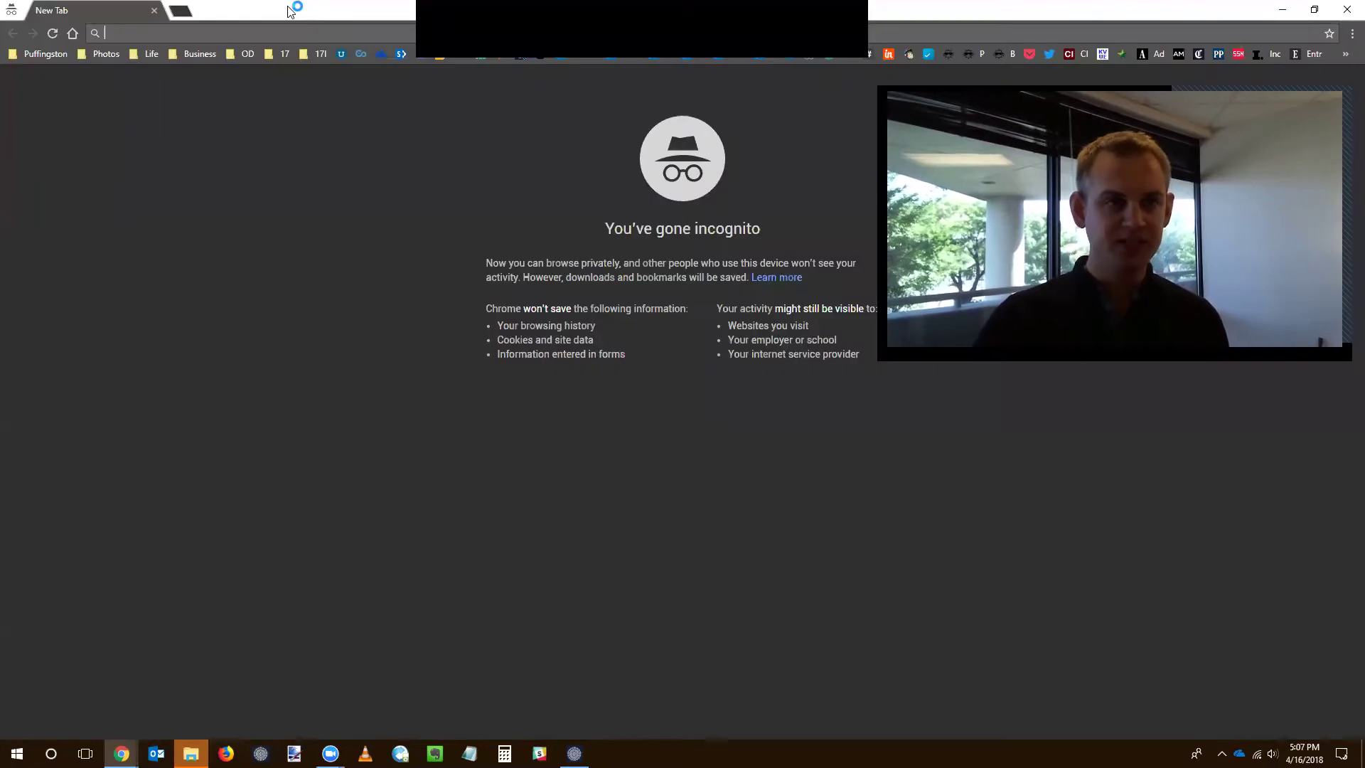
{"action": "left_click_drag", "start_coordinate": [284, 15], "coordinate": [343, 95]}
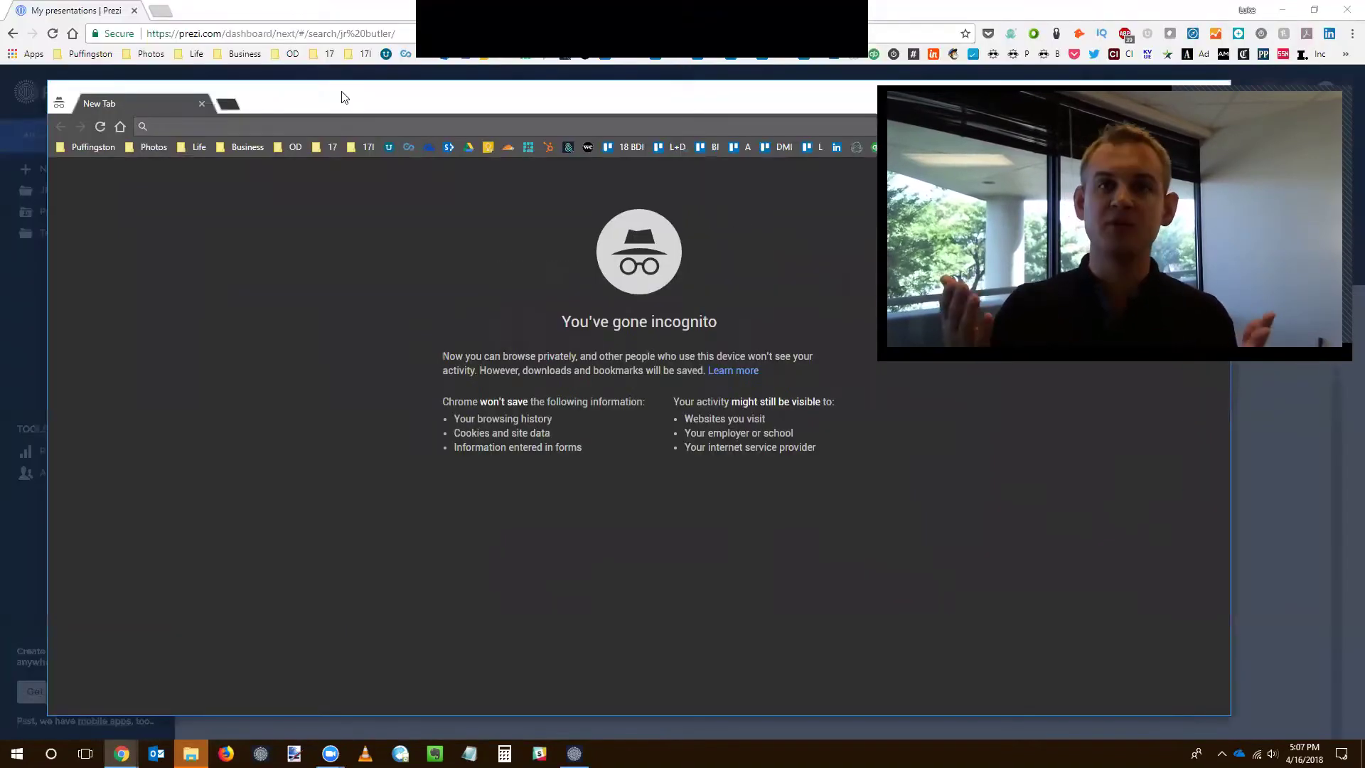
{"action": "key", "text": "ctrl+v"}
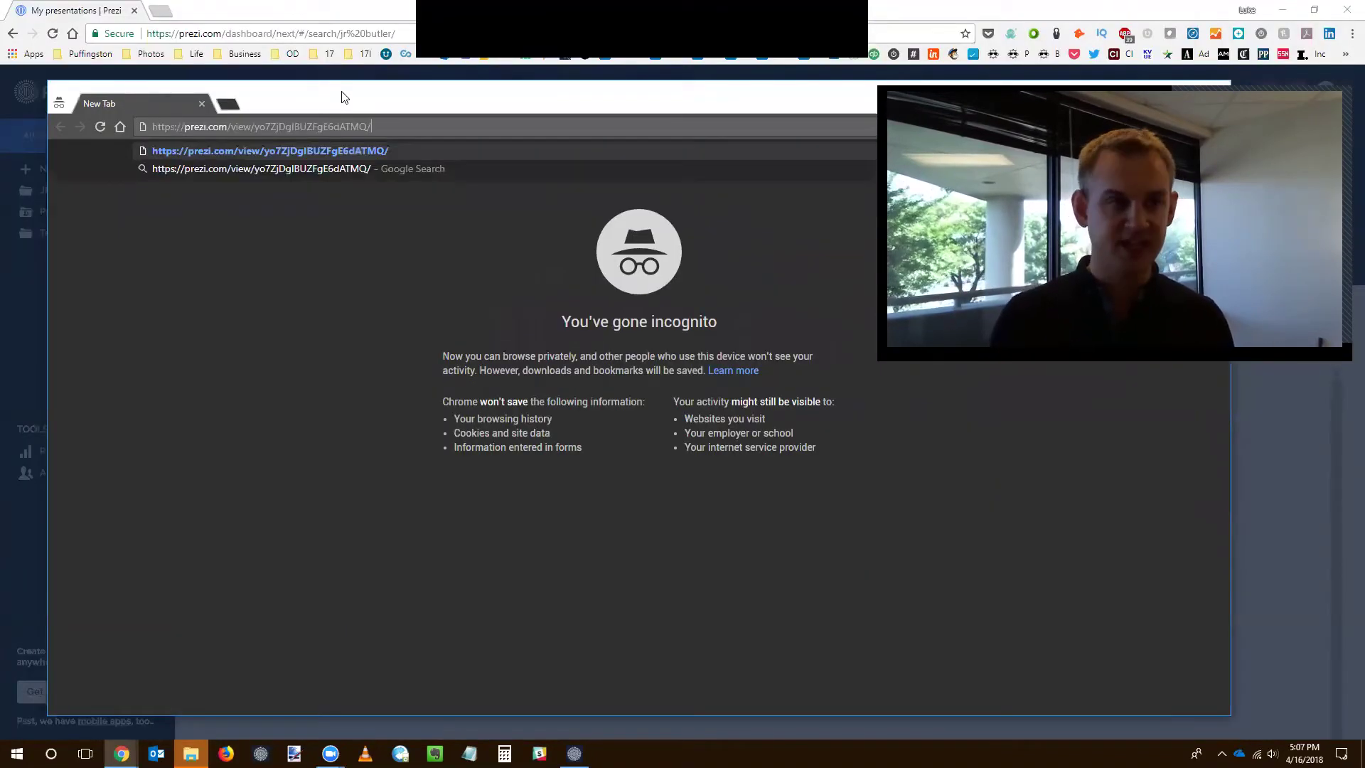
{"action": "key", "text": "Return"}
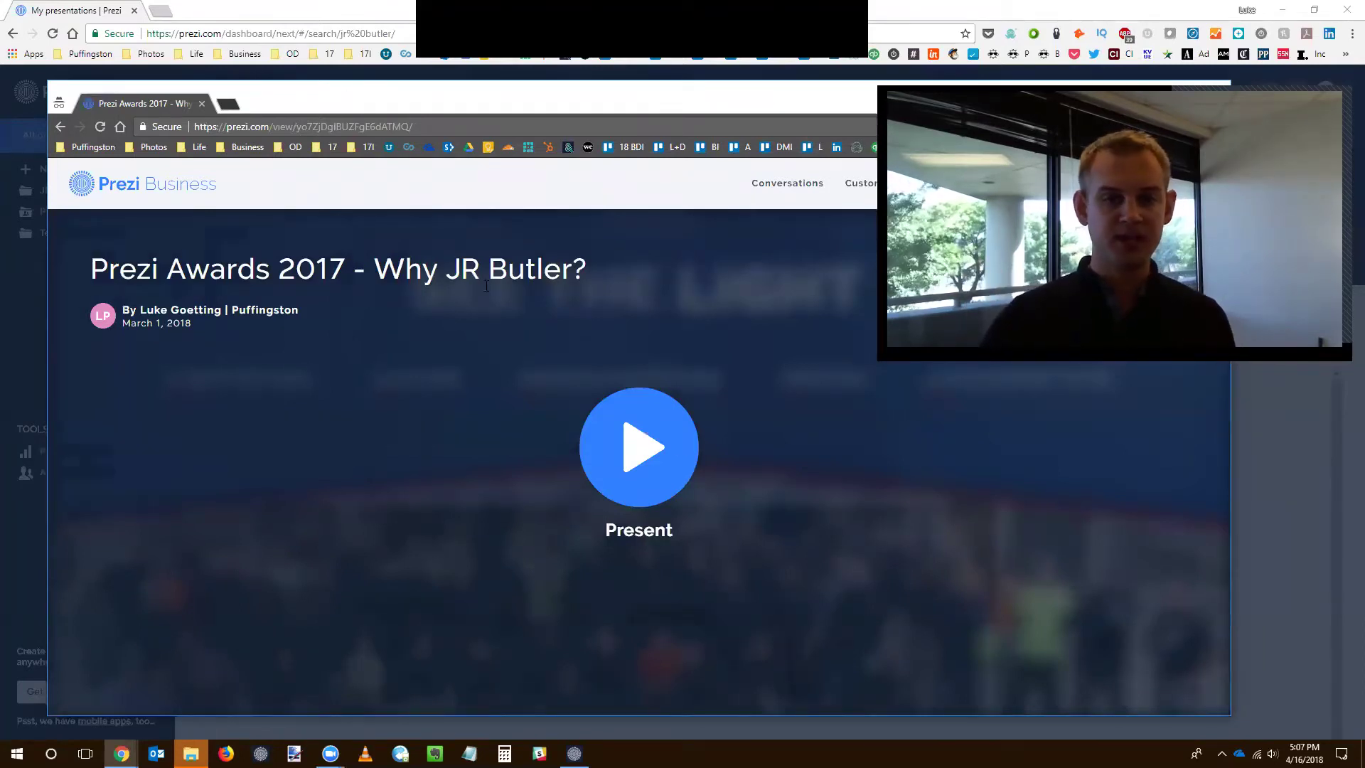
- Present the shared Prezi and advance from A BETTER WAY to the Failure / Degrading slide
{"action": "left_click", "coordinate": [694, 447]}
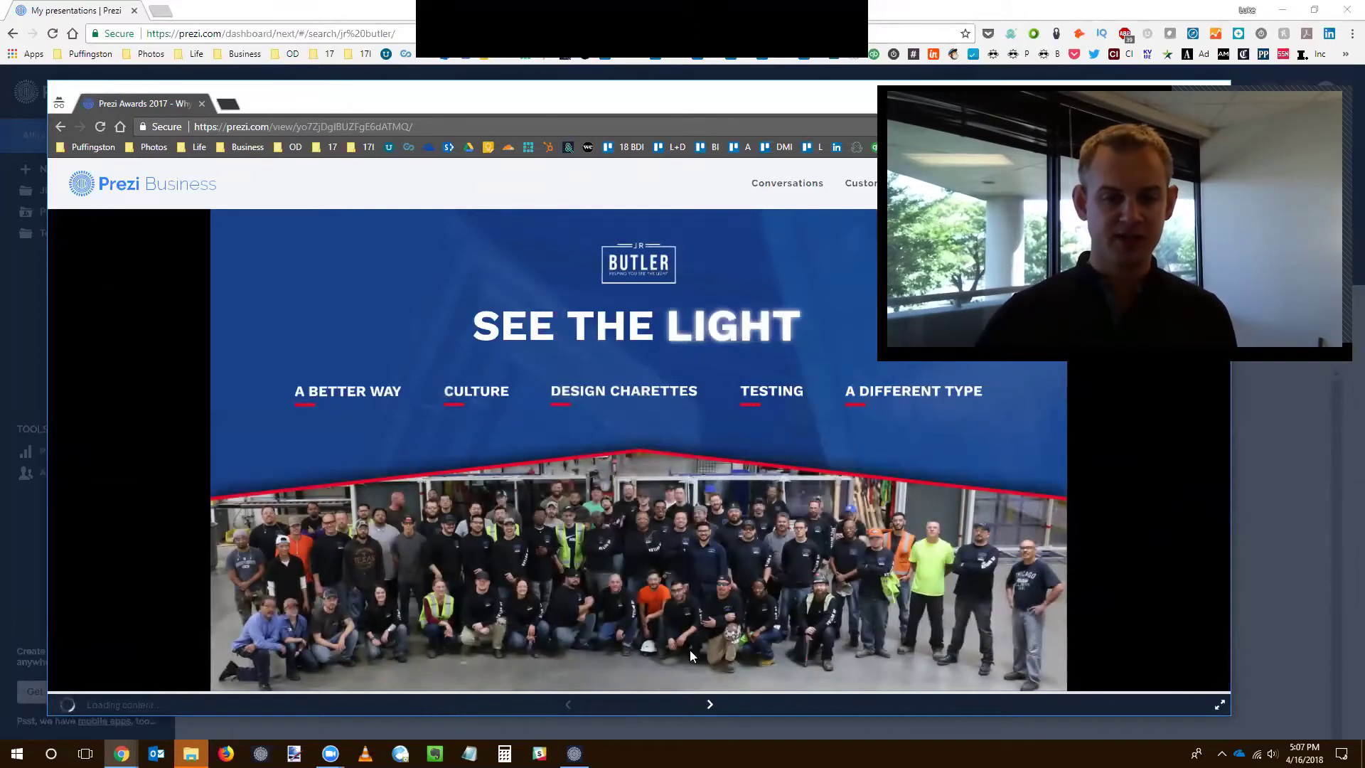
{"action": "left_click", "coordinate": [710, 704]}
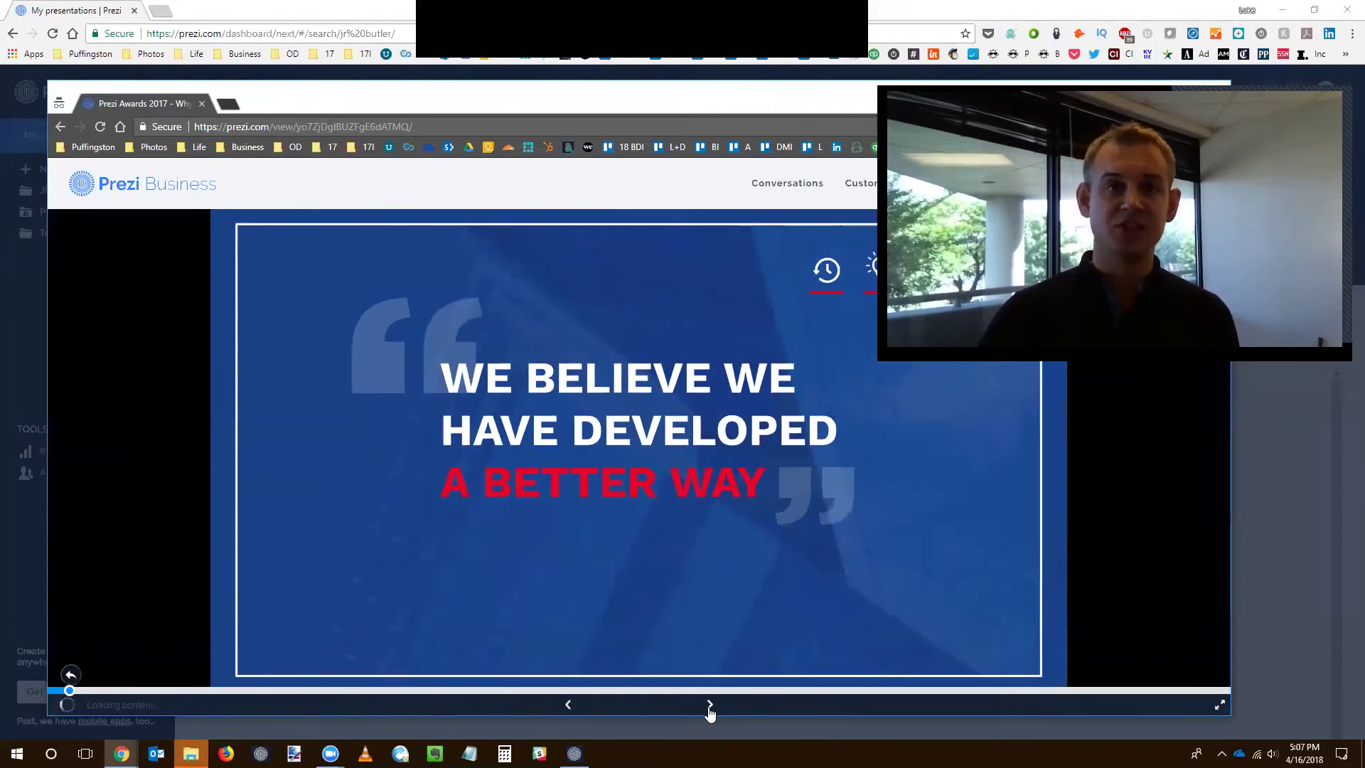
{"action": "left_click", "coordinate": [709, 705]}
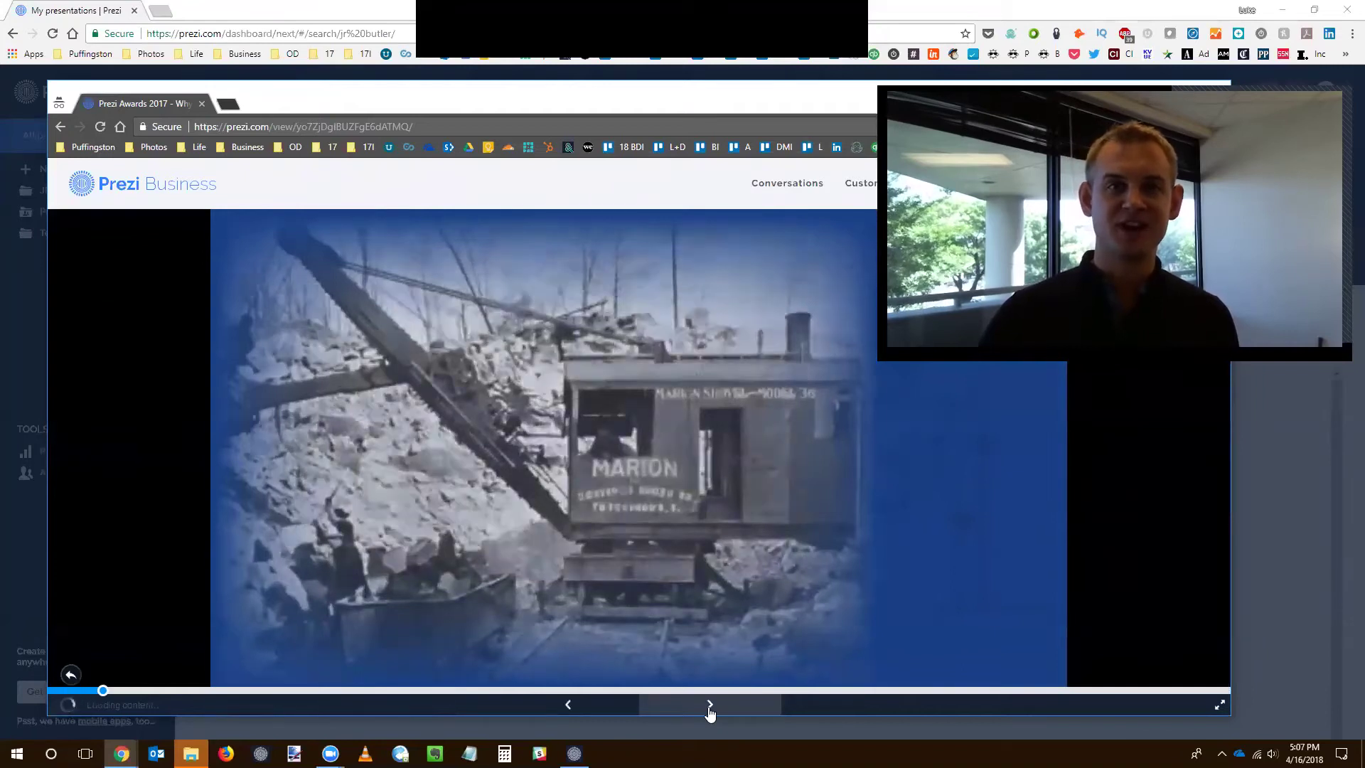
{"action": "left_click", "coordinate": [709, 705]}
{"action": "left_click", "coordinate": [709, 707]}
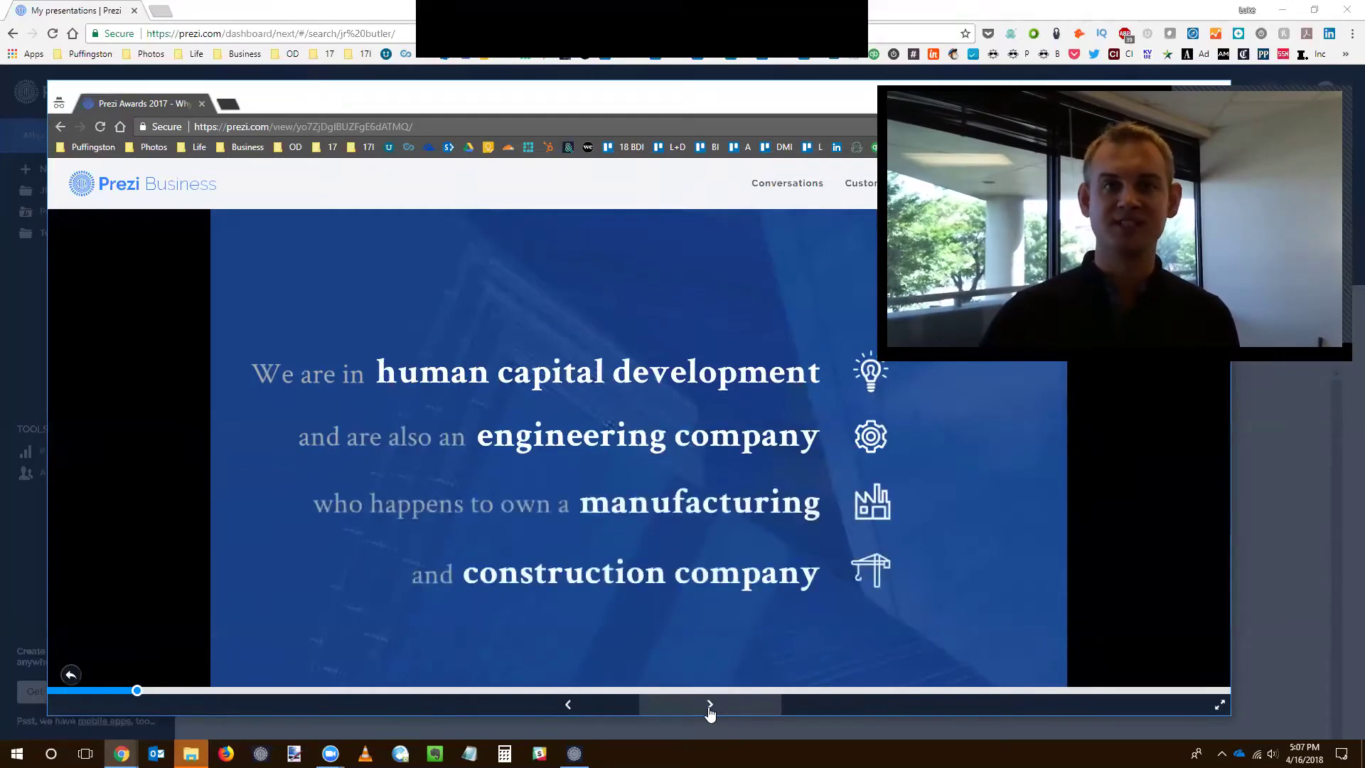
{"action": "left_click", "coordinate": [710, 706]}
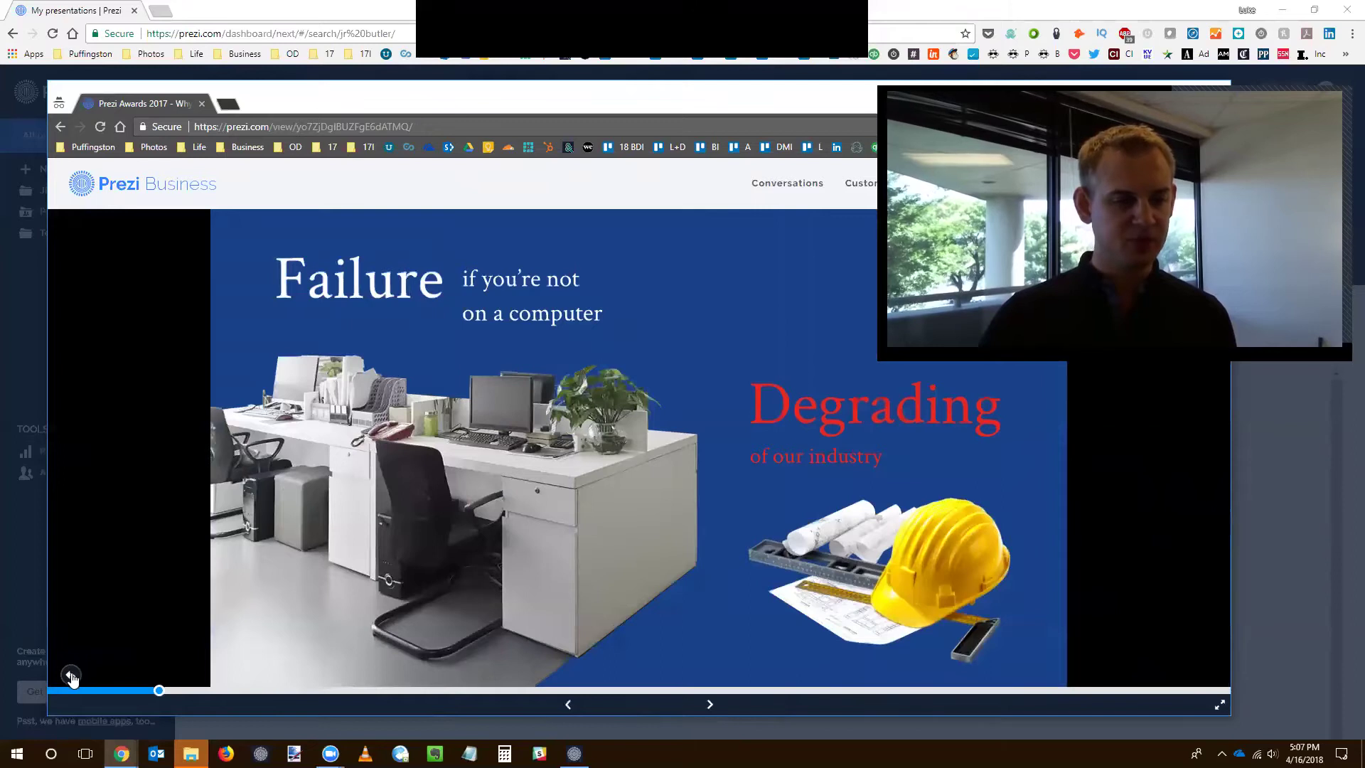
- Return to the See the Light overview, visit A Different Type and WHY UNITIZED, then Design Charettes
{"action": "left_click", "coordinate": [71, 675]}
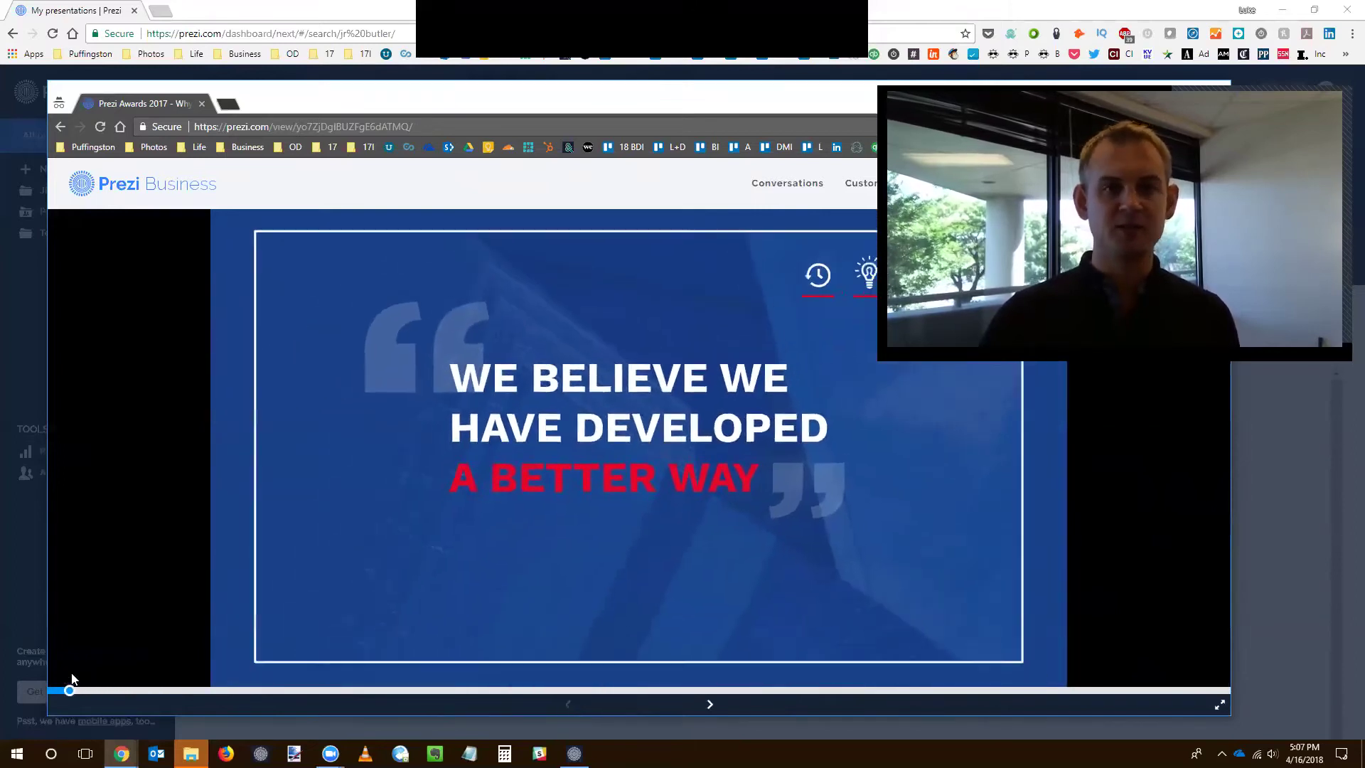
{"action": "left_click", "coordinate": [71, 675]}
{"action": "left_click", "coordinate": [874, 402]}
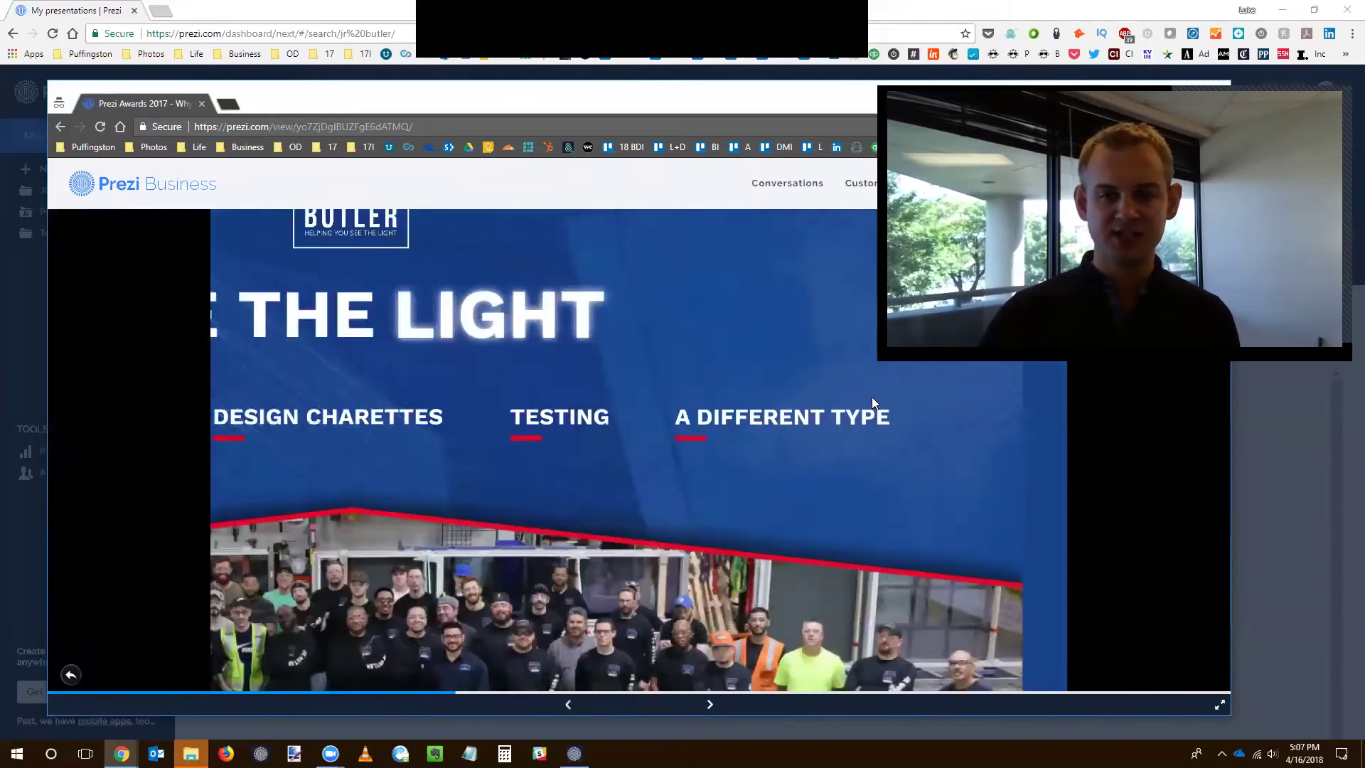
{"action": "left_click", "coordinate": [677, 403]}
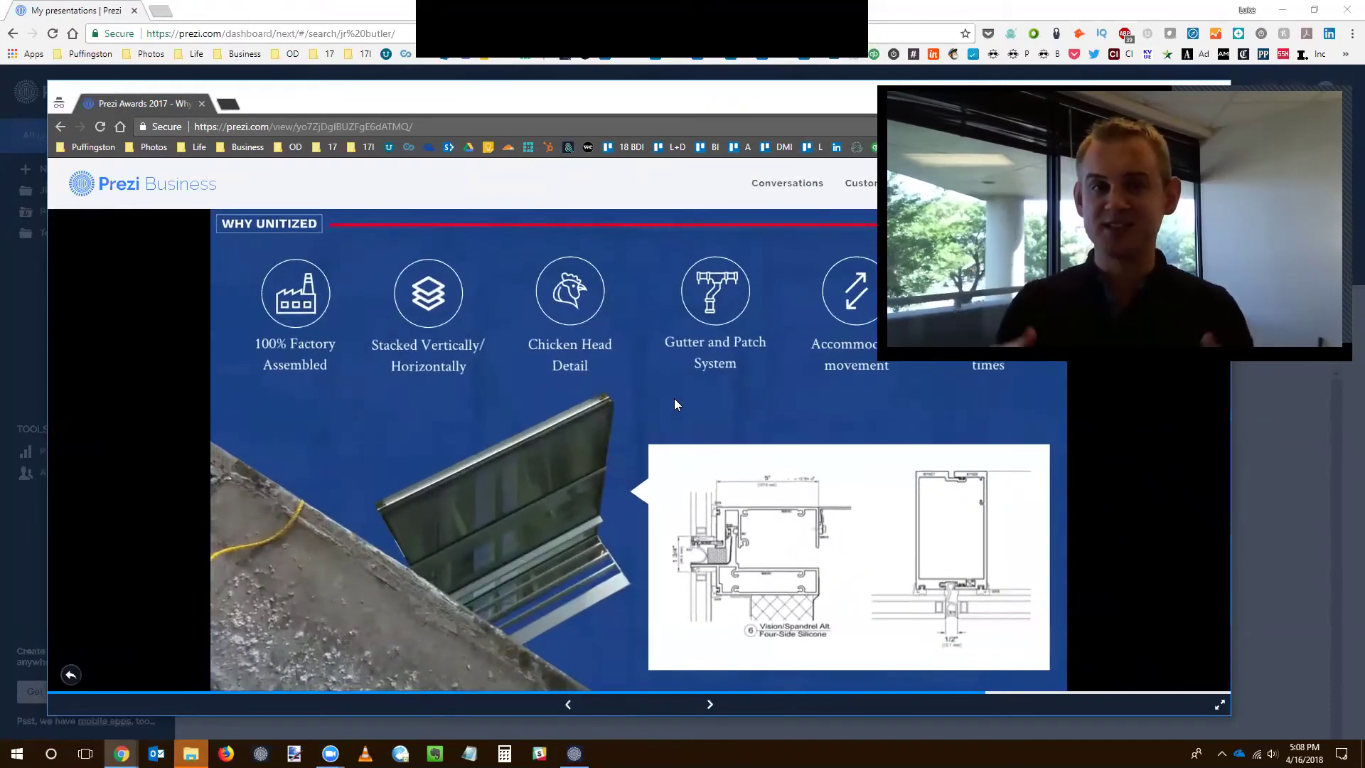
{"action": "left_click", "coordinate": [597, 428]}
{"action": "left_click", "coordinate": [598, 435]}
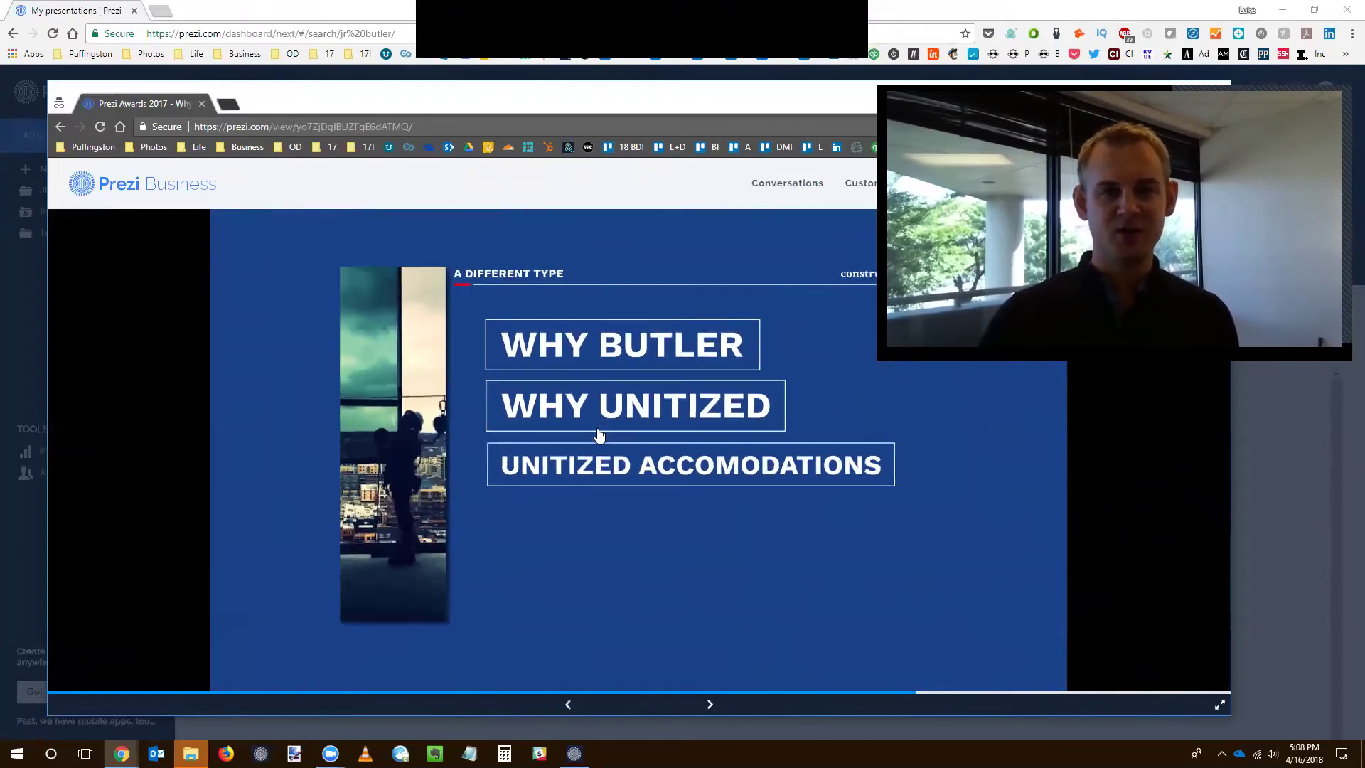
{"action": "left_click", "coordinate": [594, 395]}
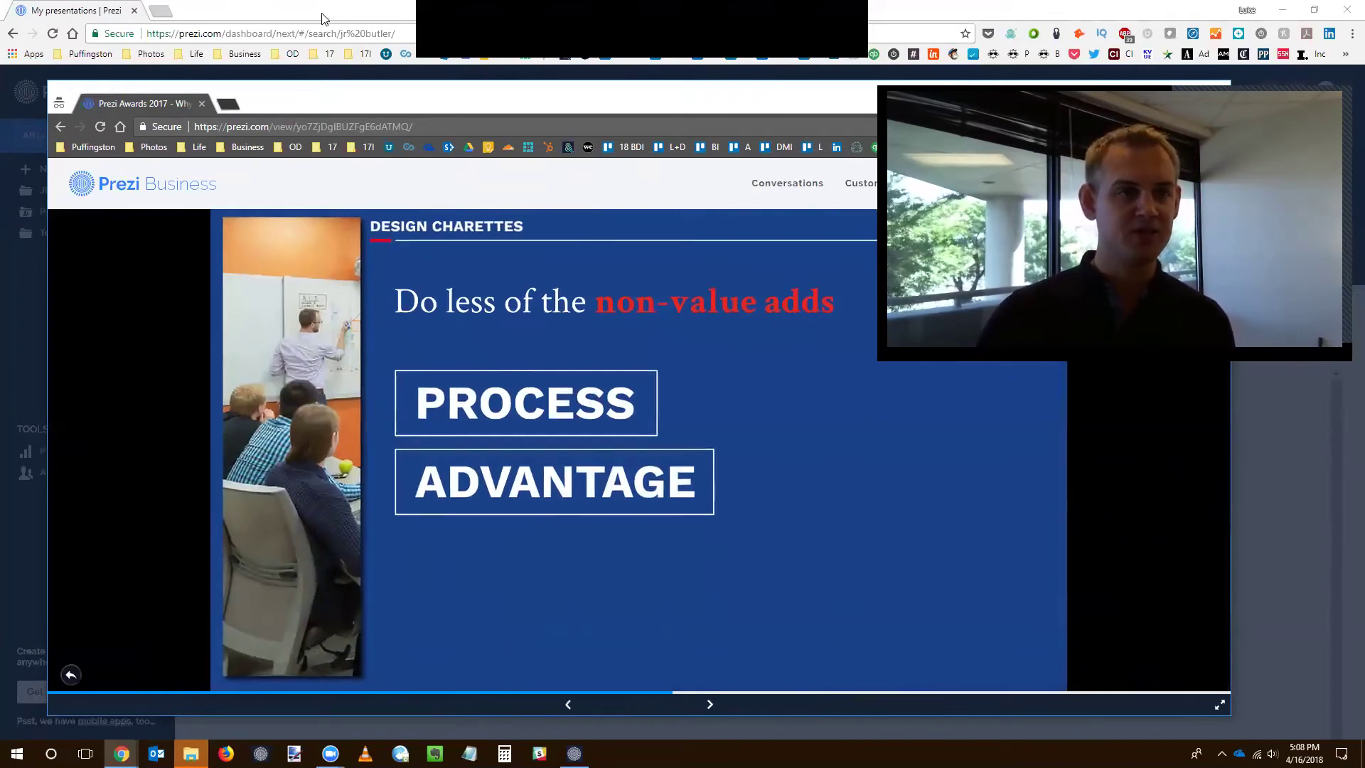
- Leave the viewer window, close Link Setup, and inspect the new link's Page view summary chart
{"action": "key", "text": "alt+Tab"}
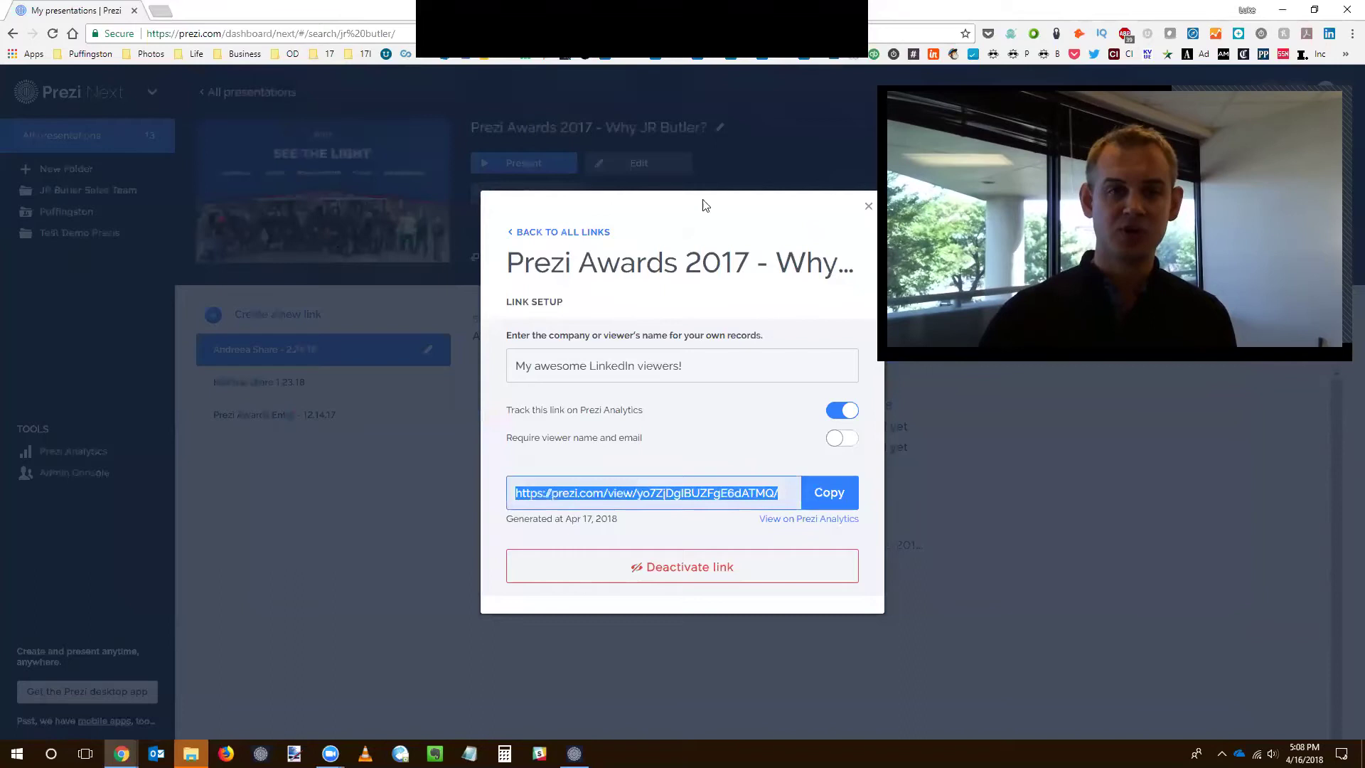
{"action": "left_click", "coordinate": [868, 208]}
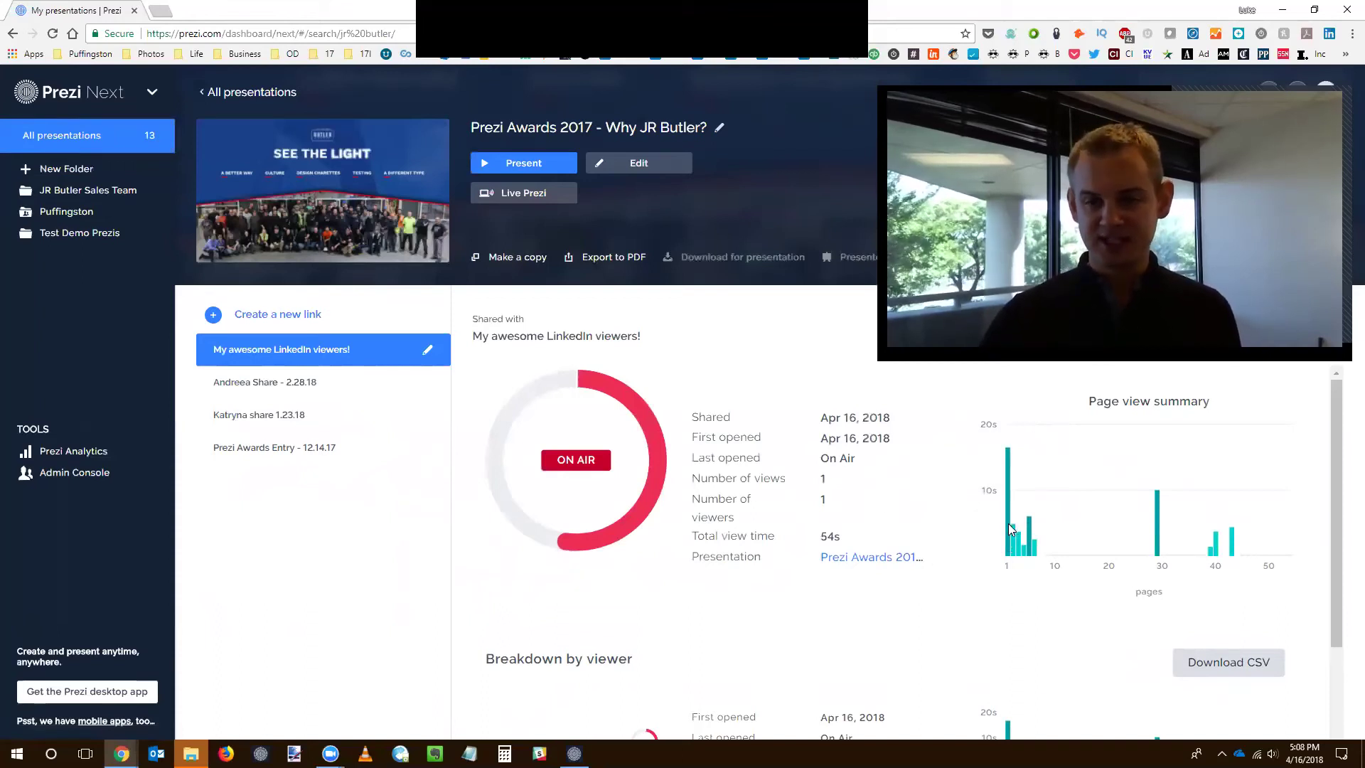
{"action": "mouse_move", "coordinate": [1010, 528]}
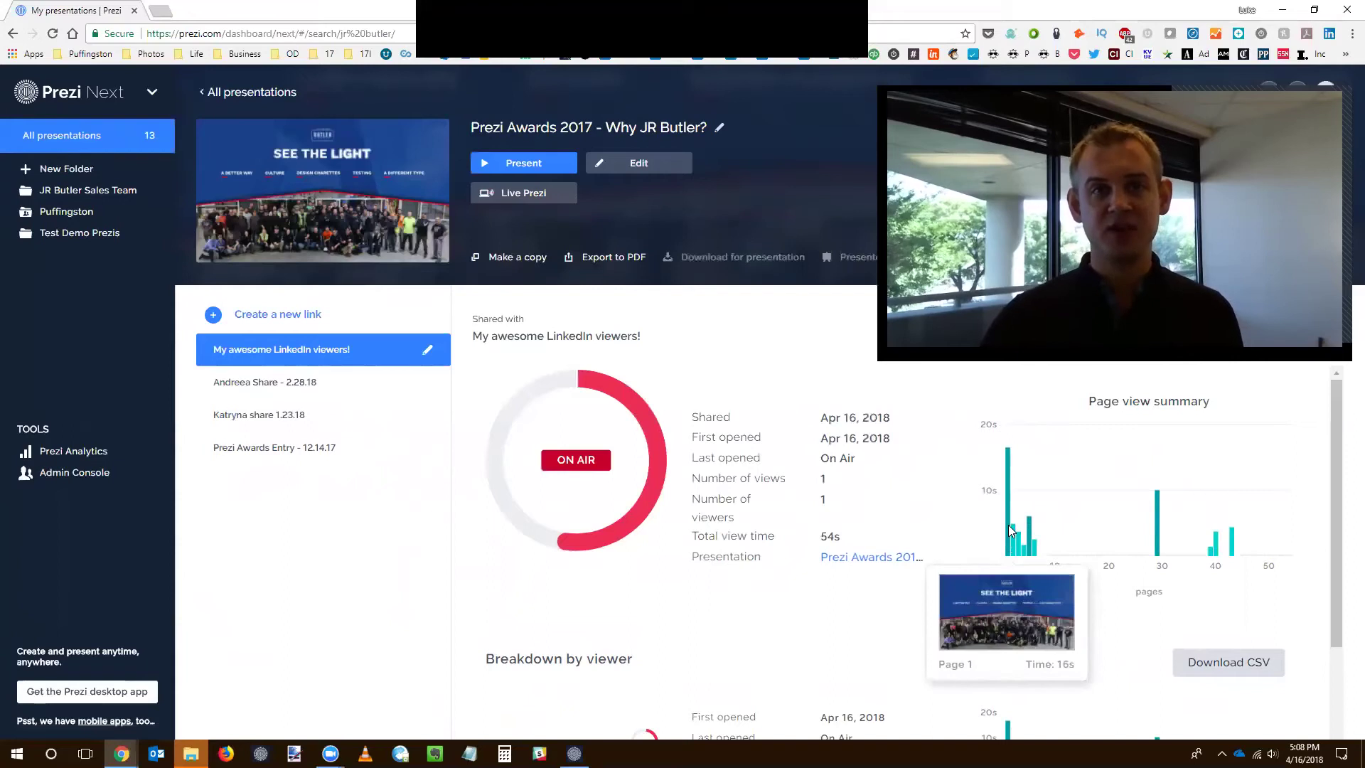
{"action": "mouse_move", "coordinate": [1026, 553]}
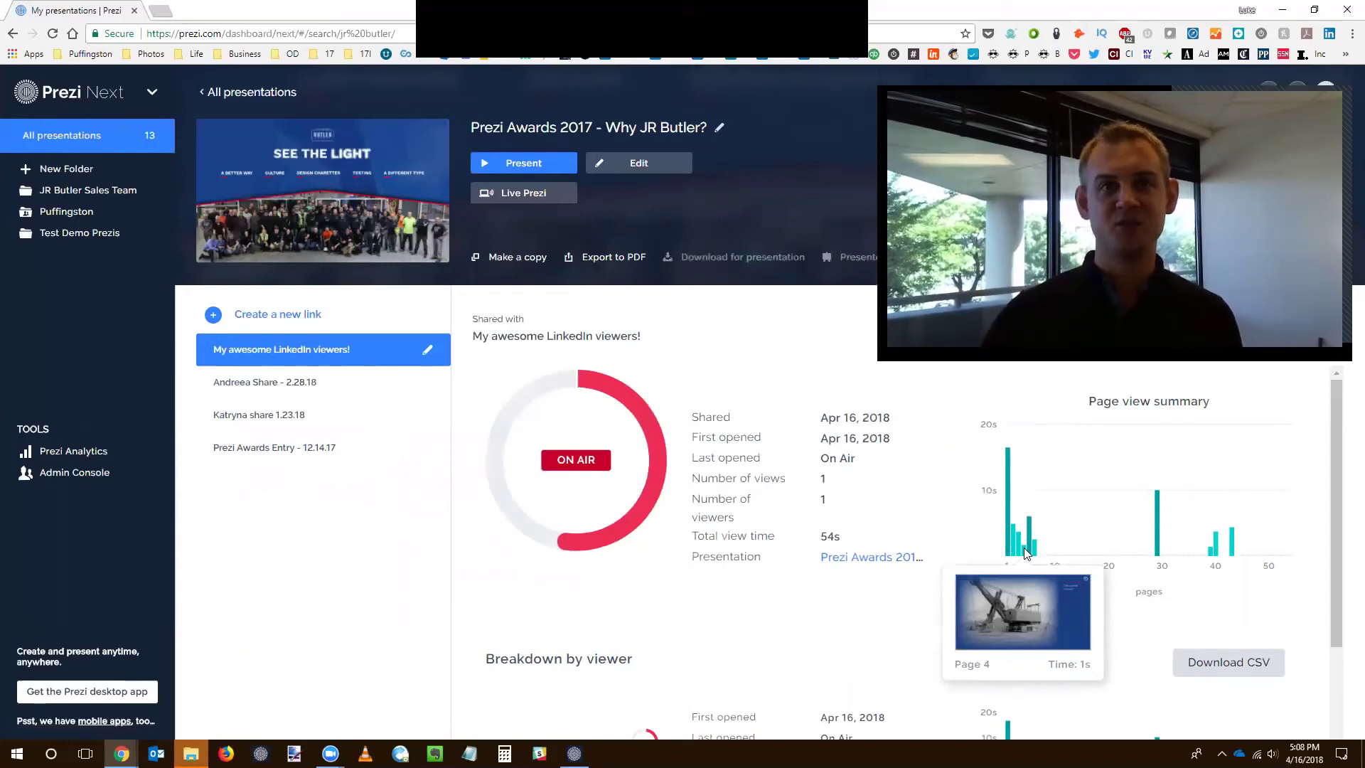
{"action": "mouse_move", "coordinate": [1159, 556]}
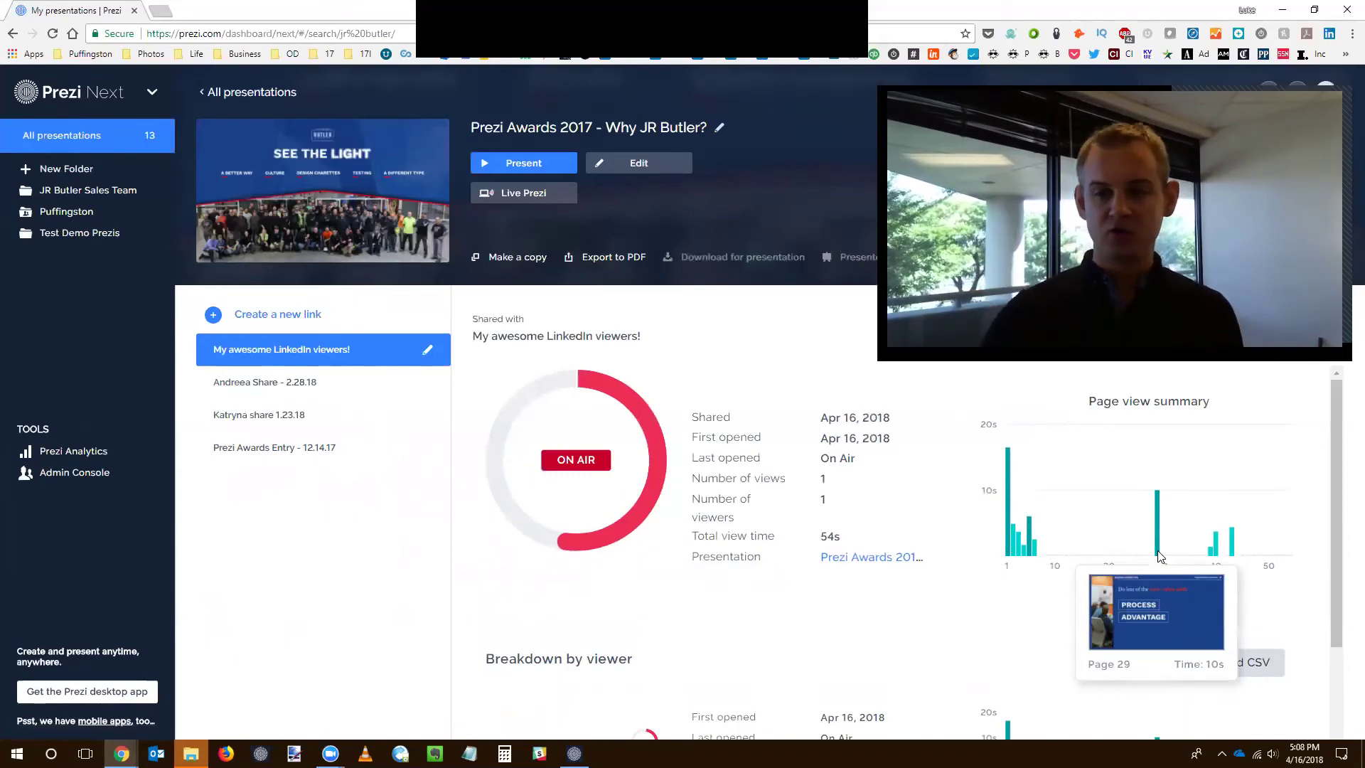
{"action": "scroll", "coordinate": [1213, 524], "scroll_direction": "down", "scroll_amount": 2}
{"action": "scroll", "coordinate": [1213, 524], "scroll_direction": "up", "scroll_amount": 2}
{"action": "mouse_move", "coordinate": [1216, 526]}
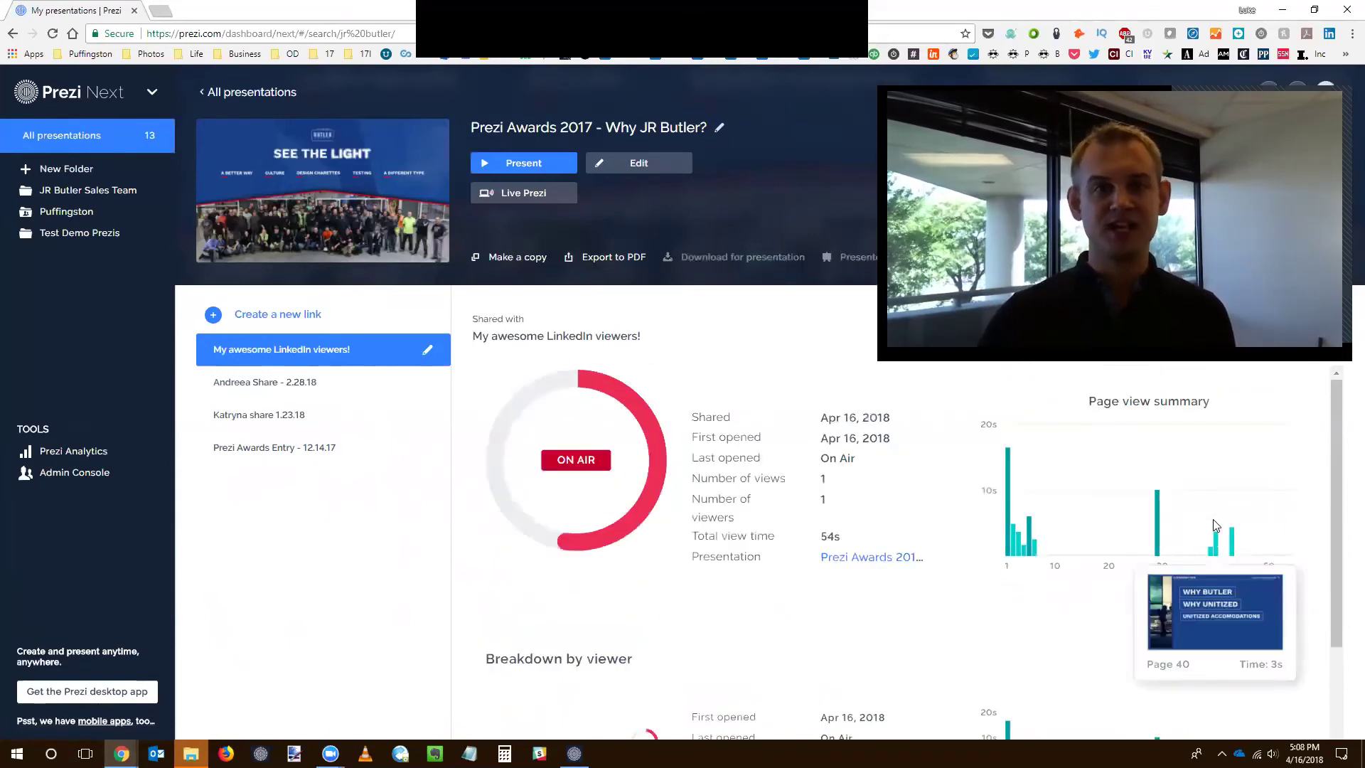
{"action": "scroll", "coordinate": [801, 476], "scroll_direction": "down", "scroll_amount": 2}
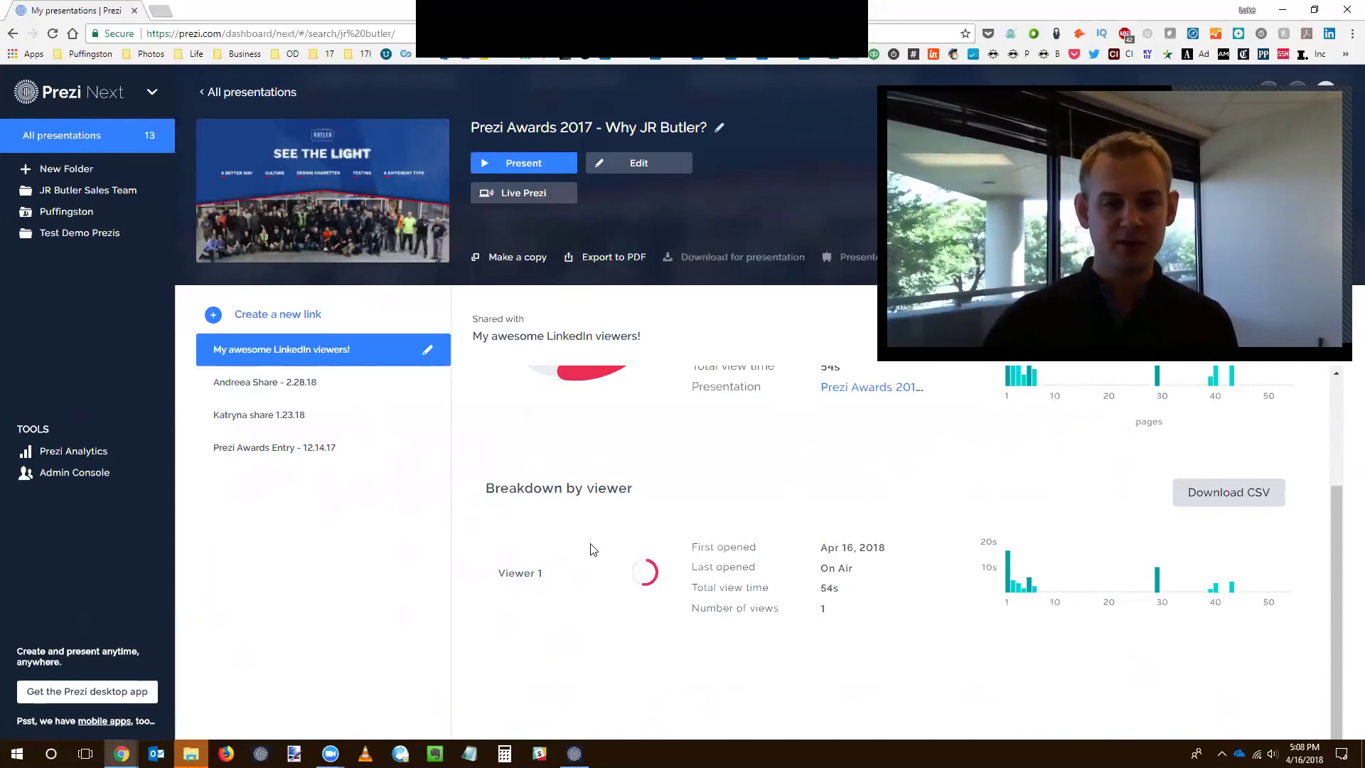
{"action": "scroll", "coordinate": [590, 549], "scroll_direction": "down", "scroll_amount": 1}
{"action": "scroll", "coordinate": [590, 548], "scroll_direction": "up", "scroll_amount": 3}
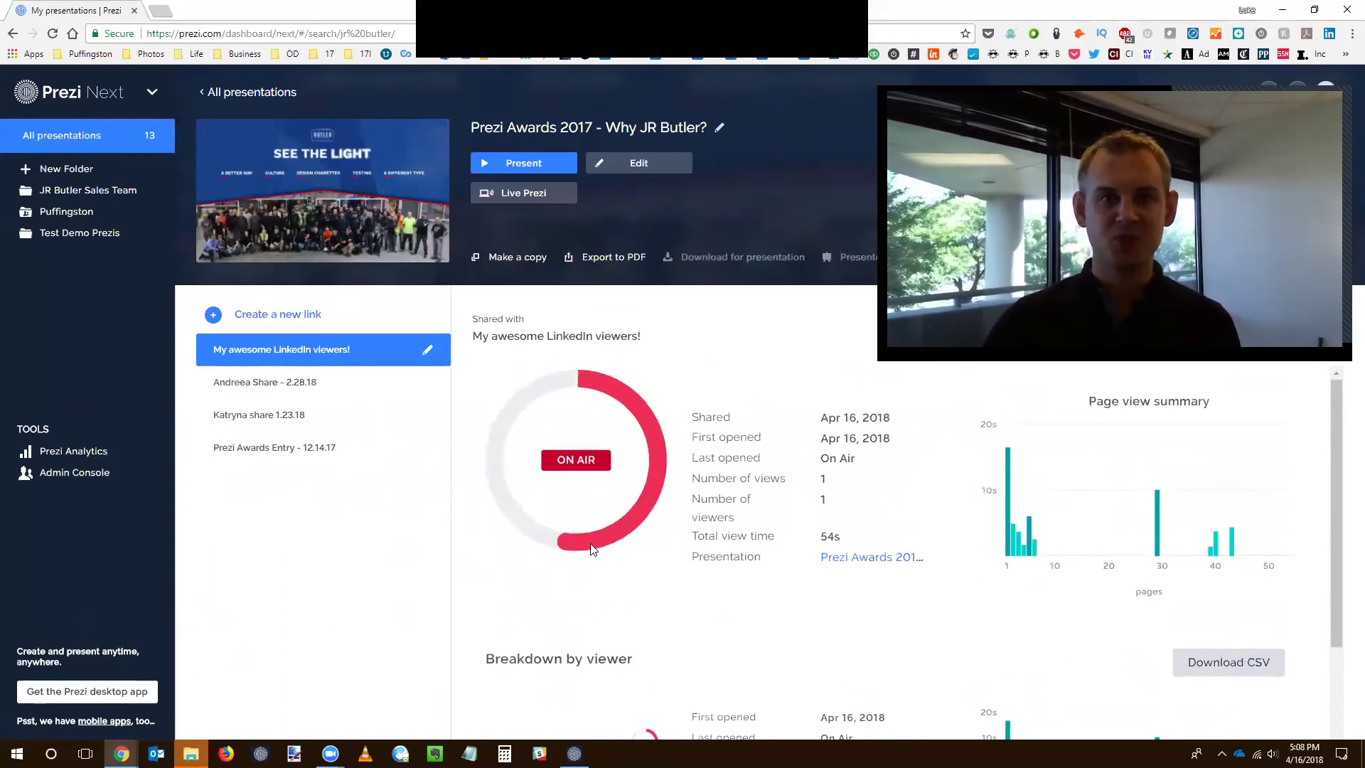